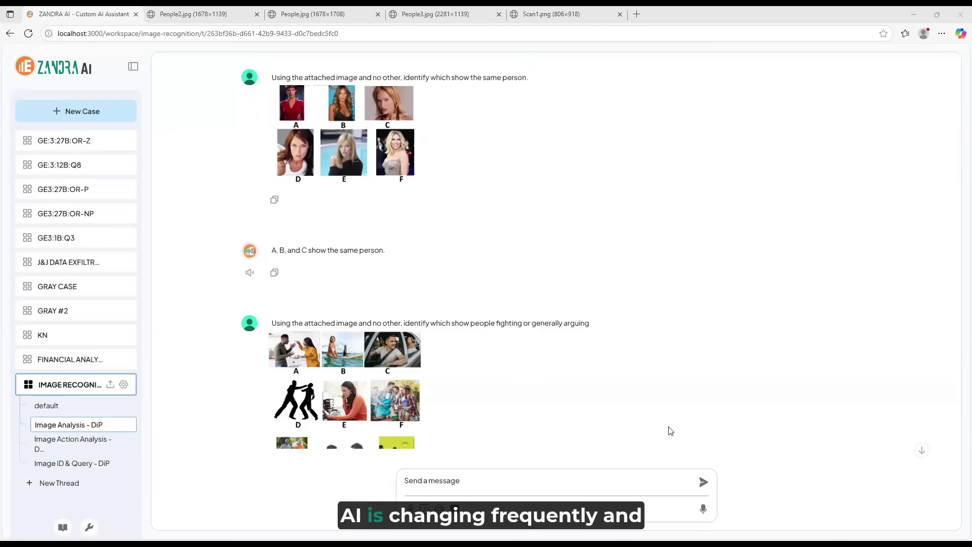
Examine the prompt asking which attached photos show the same person, highlighting the request, and compare photos A–F with the AI's answer
{"action": "scroll", "coordinate": [671, 431], "scroll_direction": "up", "scroll_amount": 5}
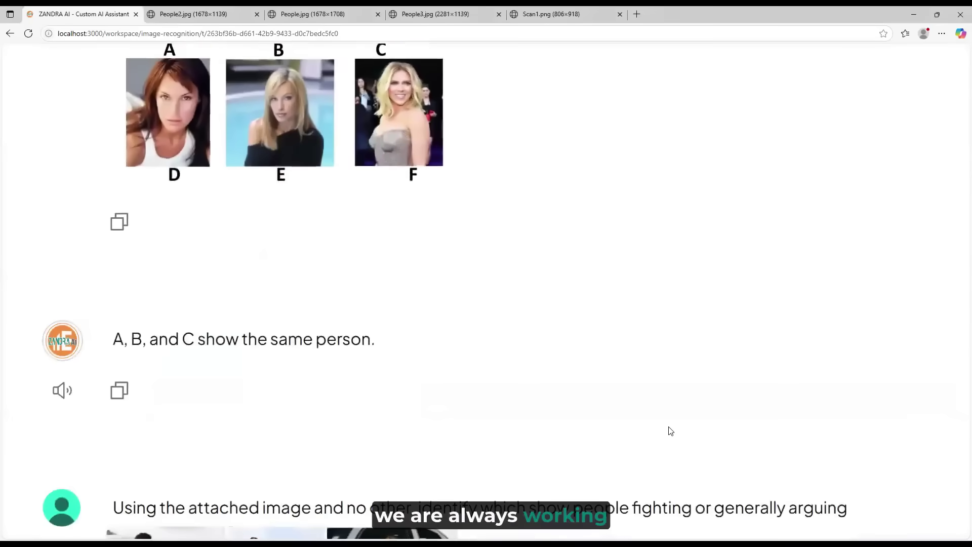
{"action": "scroll", "coordinate": [671, 430], "scroll_direction": "left", "scroll_amount": 2}
{"action": "scroll", "coordinate": [671, 431], "scroll_direction": "up", "scroll_amount": 4}
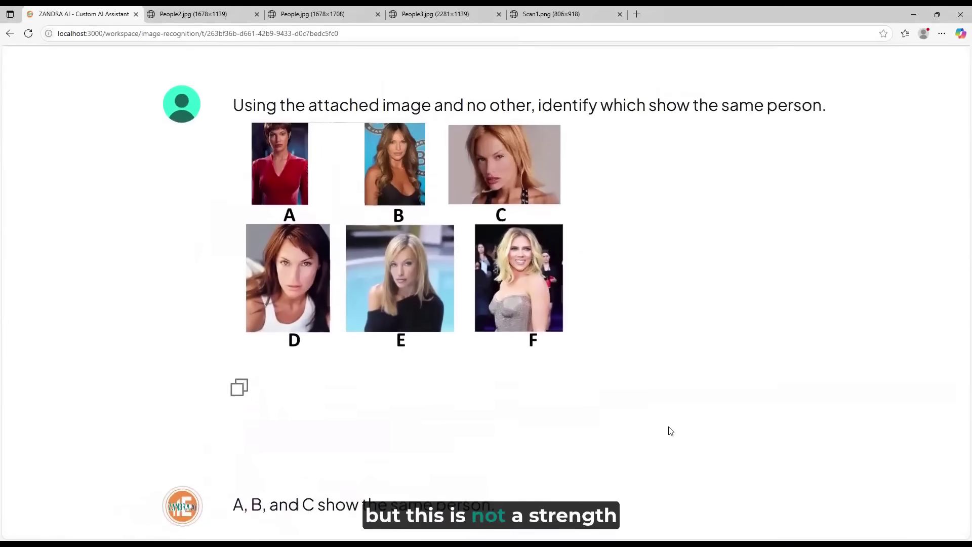
{"action": "scroll", "coordinate": [671, 431], "scroll_direction": "right", "scroll_amount": 1}
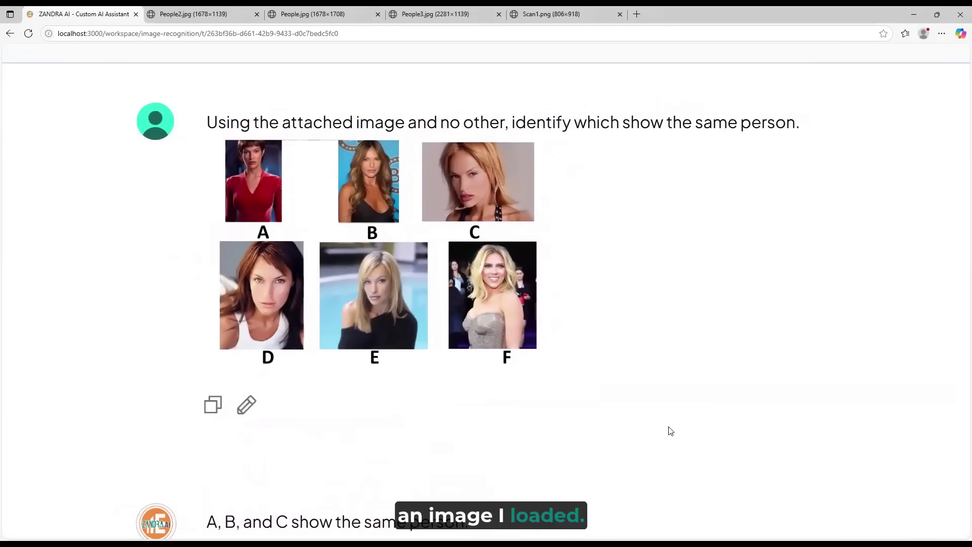
{"action": "scroll", "coordinate": [671, 431], "scroll_direction": "up", "scroll_amount": 1}
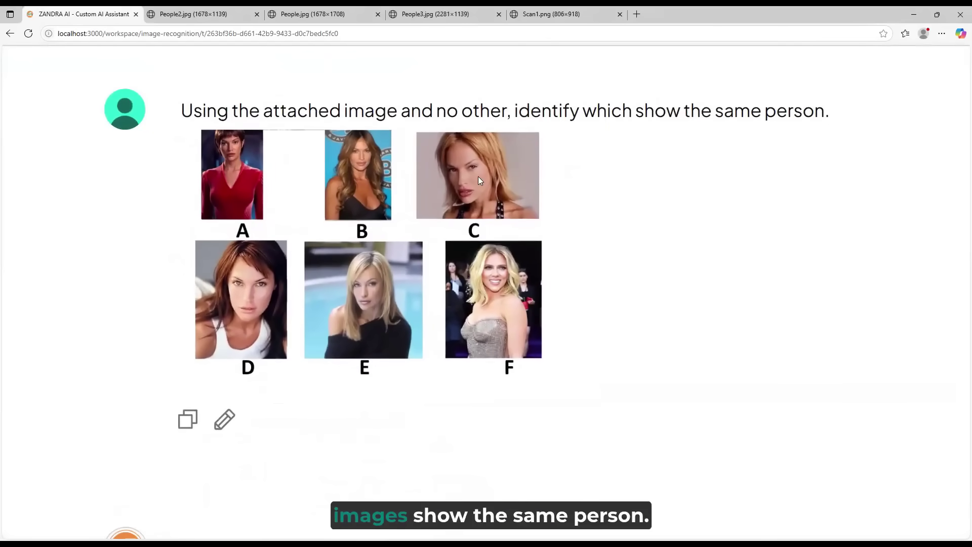
{"action": "left_click_drag", "start_coordinate": [514, 110], "coordinate": [793, 111]}
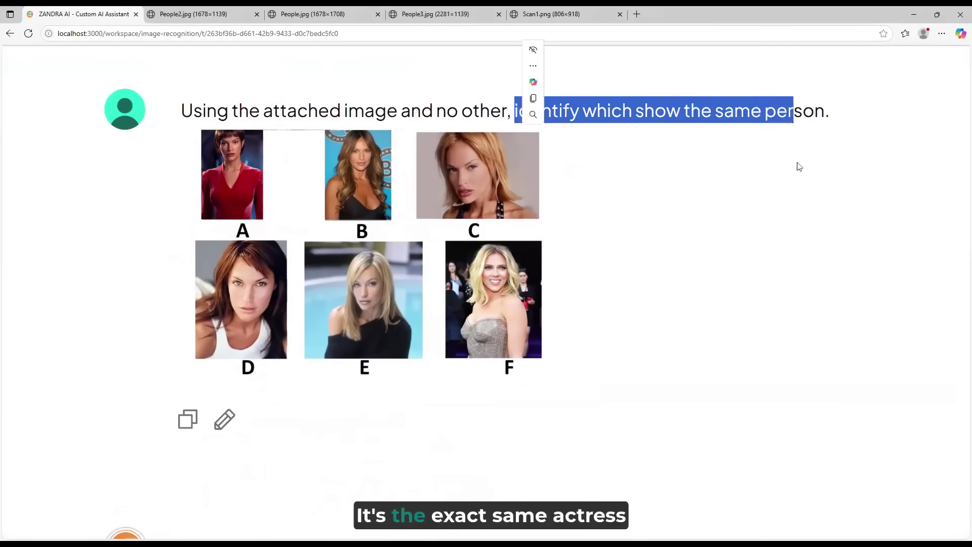
{"action": "left_click", "coordinate": [838, 161]}
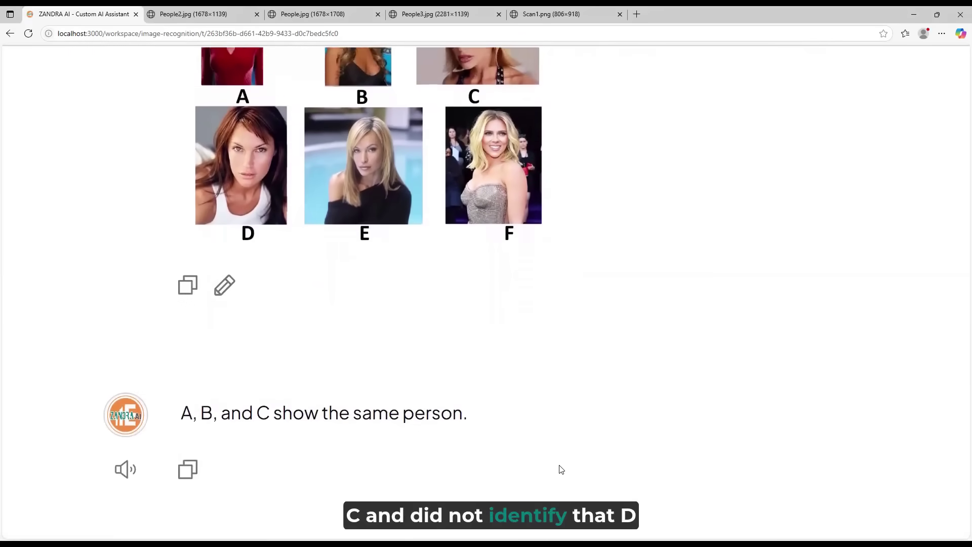
{"action": "scroll", "coordinate": [562, 470], "scroll_direction": "up", "scroll_amount": 1}
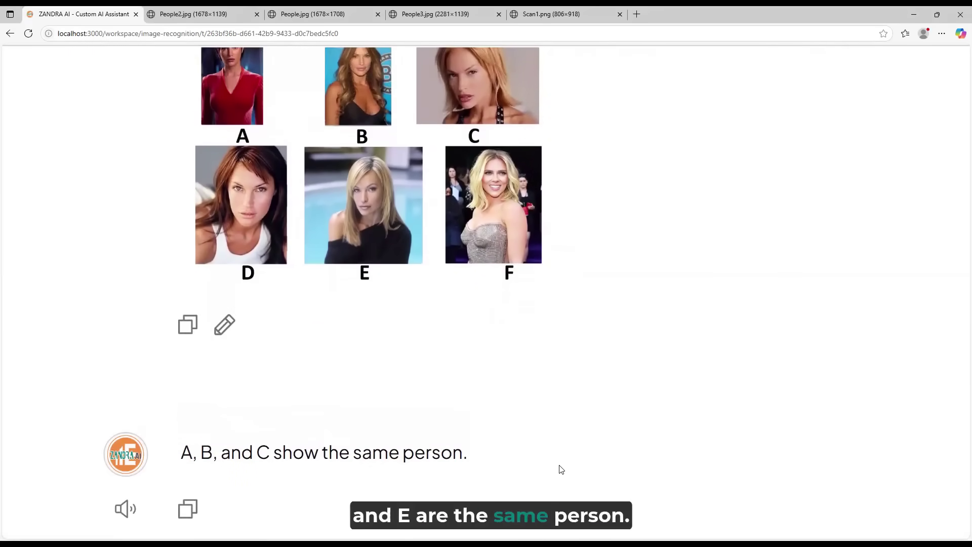
{"action": "scroll", "coordinate": [561, 470], "scroll_direction": "up", "scroll_amount": 1}
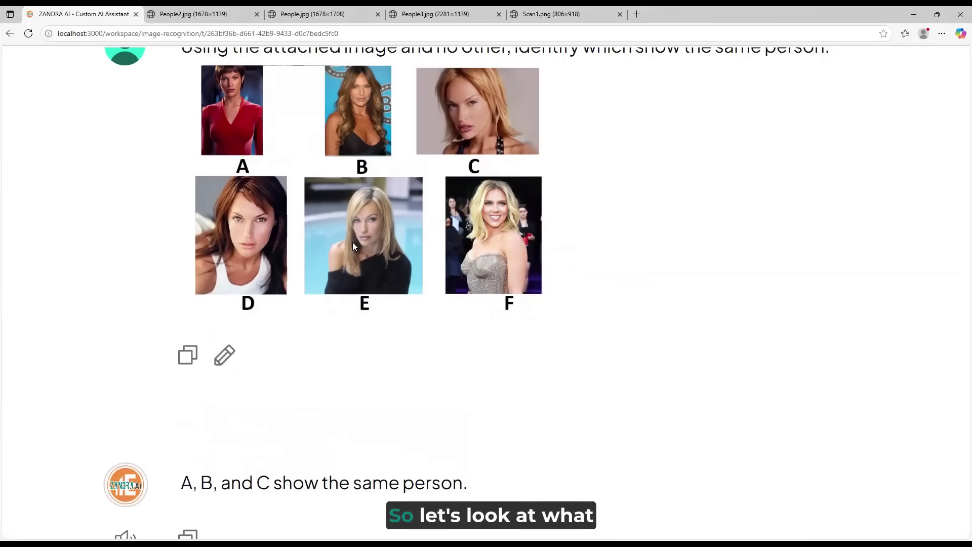
Review the prompt about people fighting or generally arguing, highlighting its wording, and inspect the attached images A–I
{"action": "scroll", "coordinate": [354, 246], "scroll_direction": "down", "scroll_amount": 7}
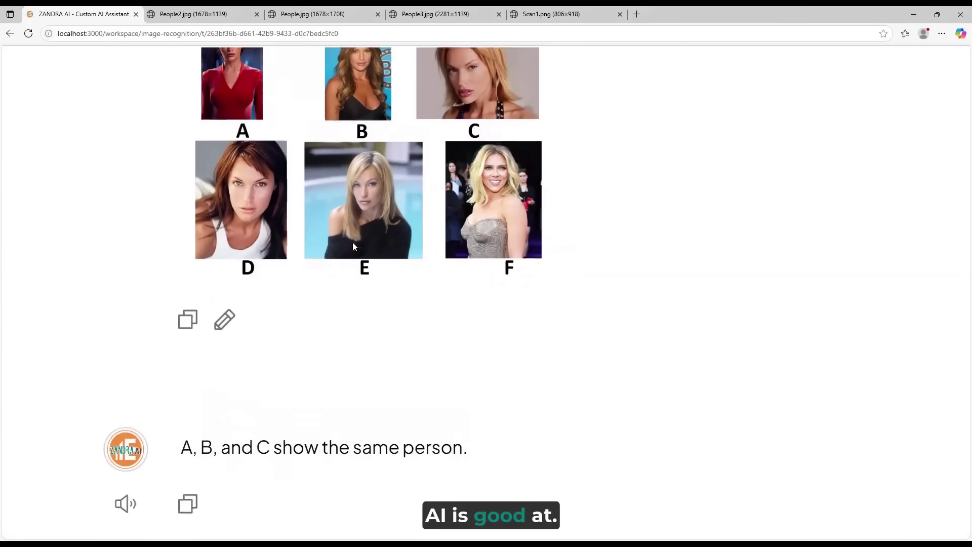
{"action": "scroll", "coordinate": [353, 242], "scroll_direction": "down", "scroll_amount": 2}
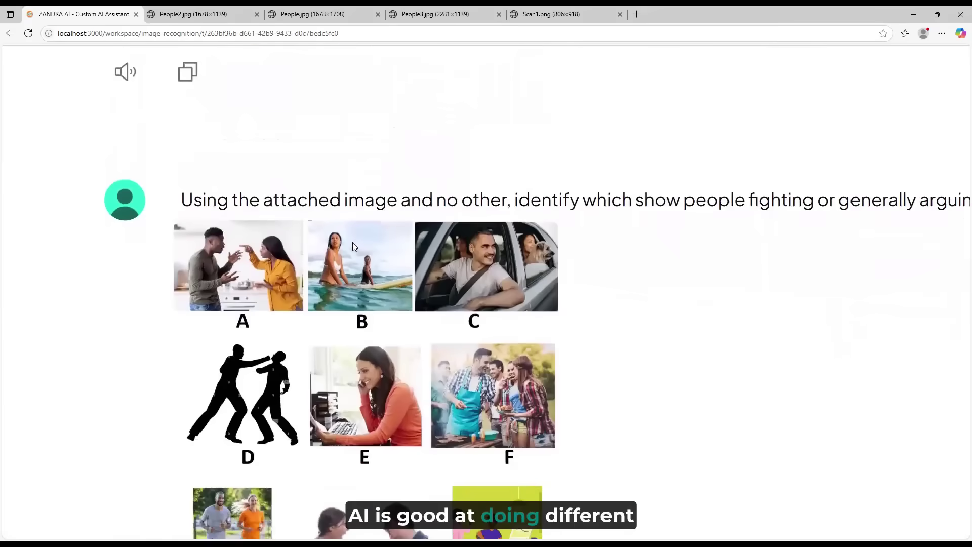
{"action": "scroll", "coordinate": [352, 243], "scroll_direction": "down", "scroll_amount": 1}
{"action": "scroll", "coordinate": [353, 242], "scroll_direction": "right", "scroll_amount": 1}
{"action": "scroll", "coordinate": [353, 244], "scroll_direction": "down", "scroll_amount": 1}
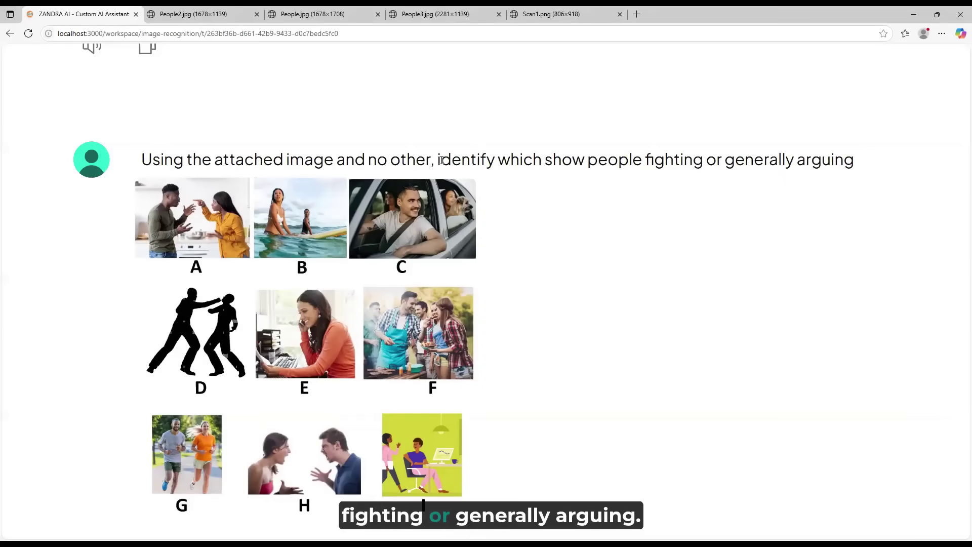
{"action": "left_click_drag", "start_coordinate": [523, 160], "coordinate": [779, 165]}
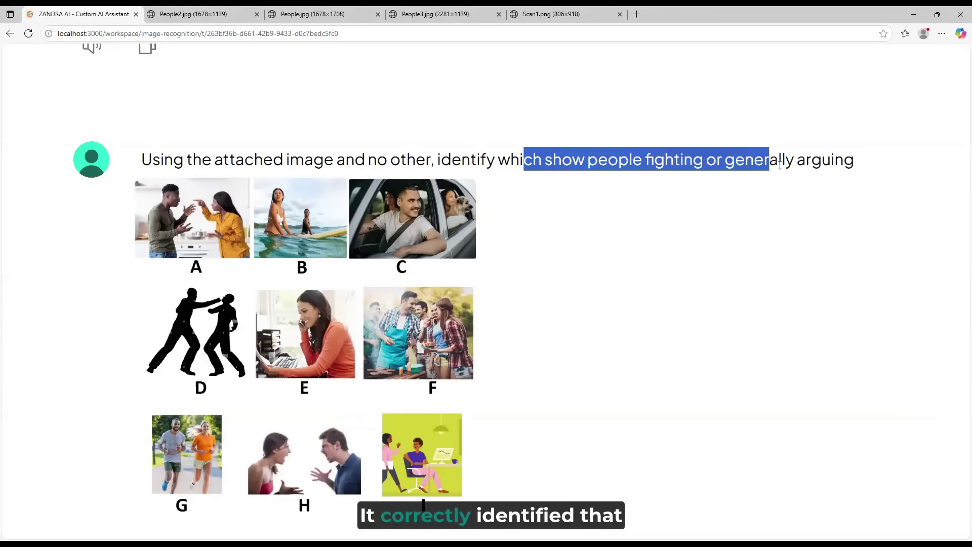
{"action": "left_click", "coordinate": [742, 210]}
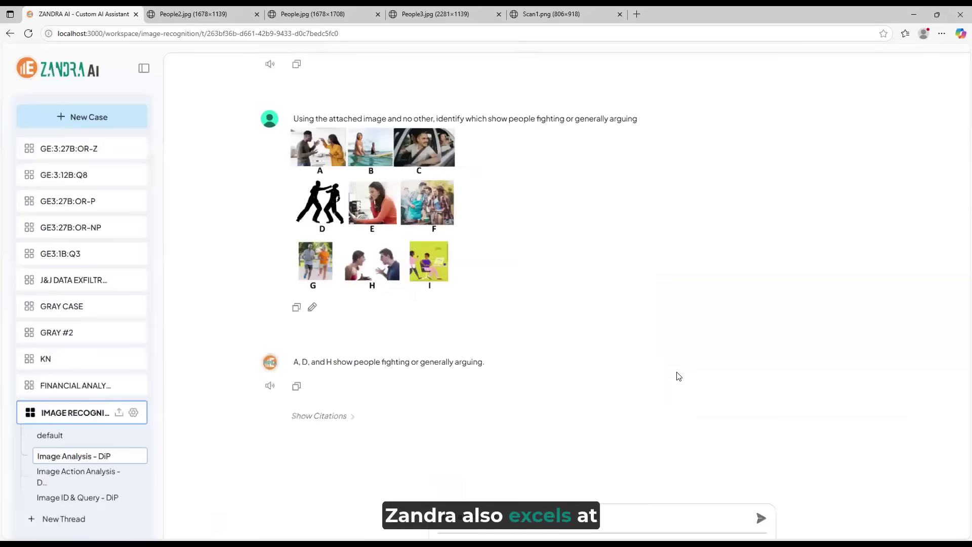
Open the Image Action Analysis thread and check the answers about airplanes and airplanes in flight against the attached images
{"action": "left_click", "coordinate": [85, 440]}
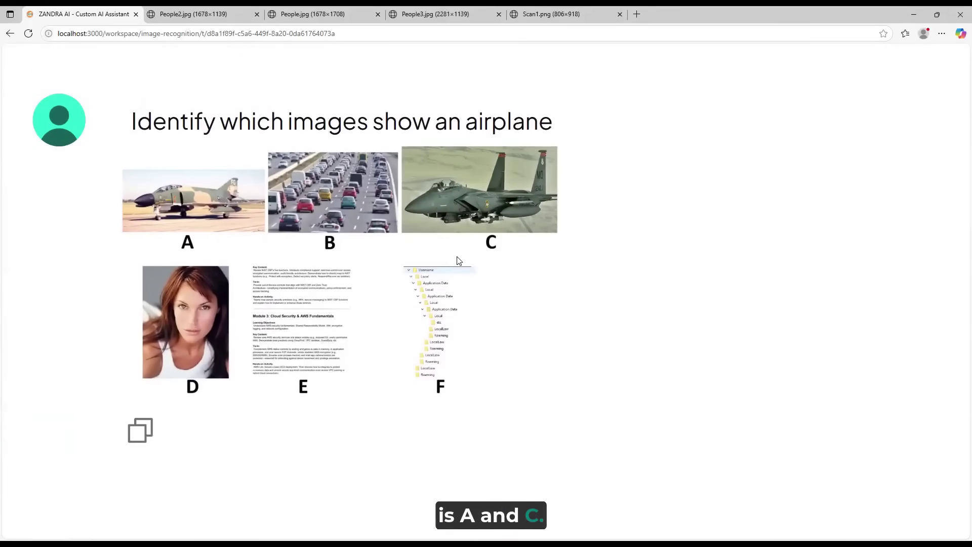
{"action": "scroll", "coordinate": [457, 261], "scroll_direction": "down", "scroll_amount": 3}
{"action": "scroll", "coordinate": [456, 261], "scroll_direction": "up", "scroll_amount": 1}
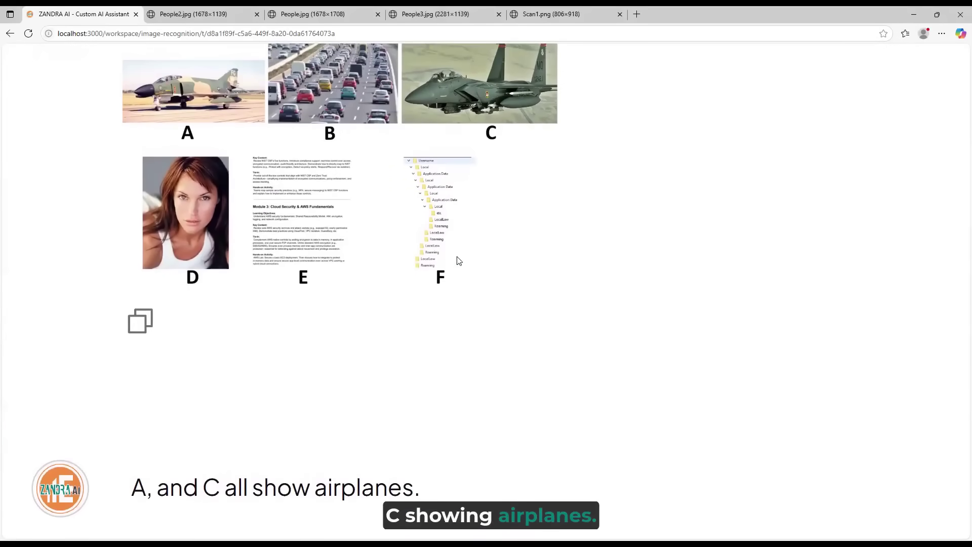
{"action": "scroll", "coordinate": [457, 261], "scroll_direction": "down", "scroll_amount": 7}
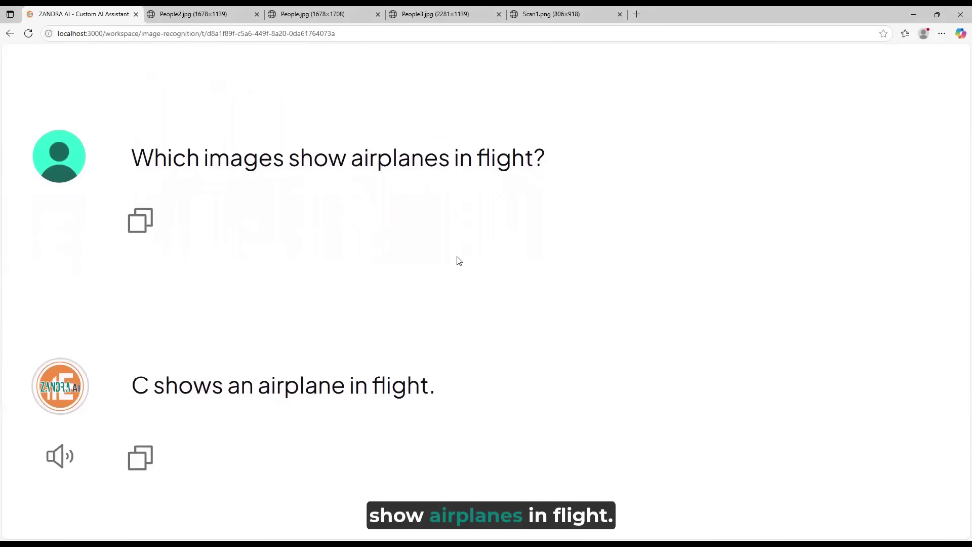
{"action": "scroll", "coordinate": [456, 261], "scroll_direction": "up", "scroll_amount": 10}
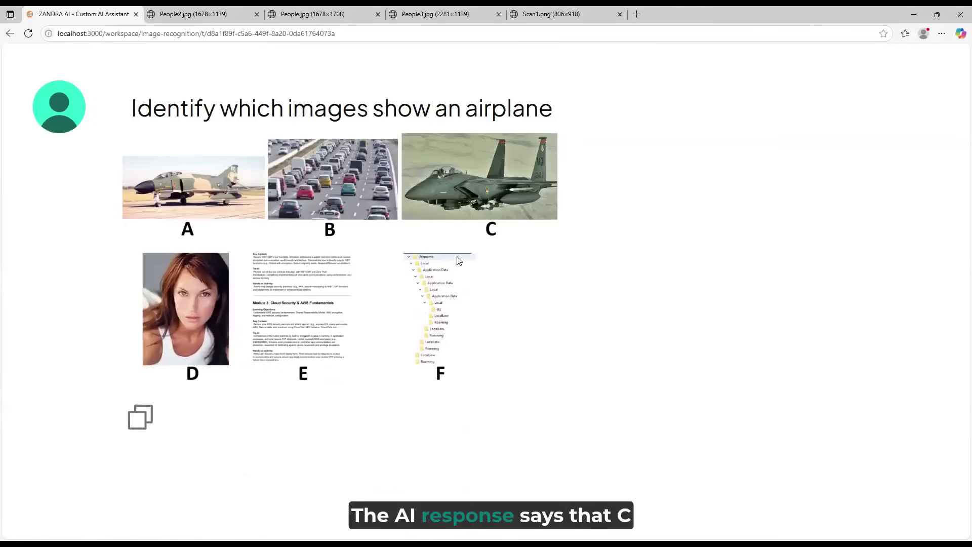
{"action": "scroll", "coordinate": [459, 261], "scroll_direction": "down", "scroll_amount": 10}
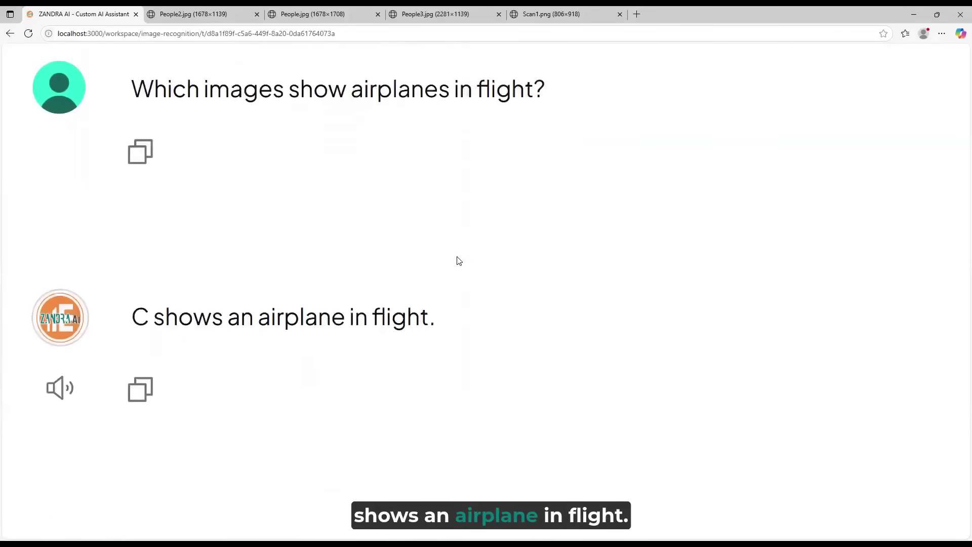
{"action": "scroll", "coordinate": [458, 261], "scroll_direction": "down", "scroll_amount": 5}
{"action": "scroll", "coordinate": [459, 261], "scroll_direction": "down", "scroll_amount": 5}
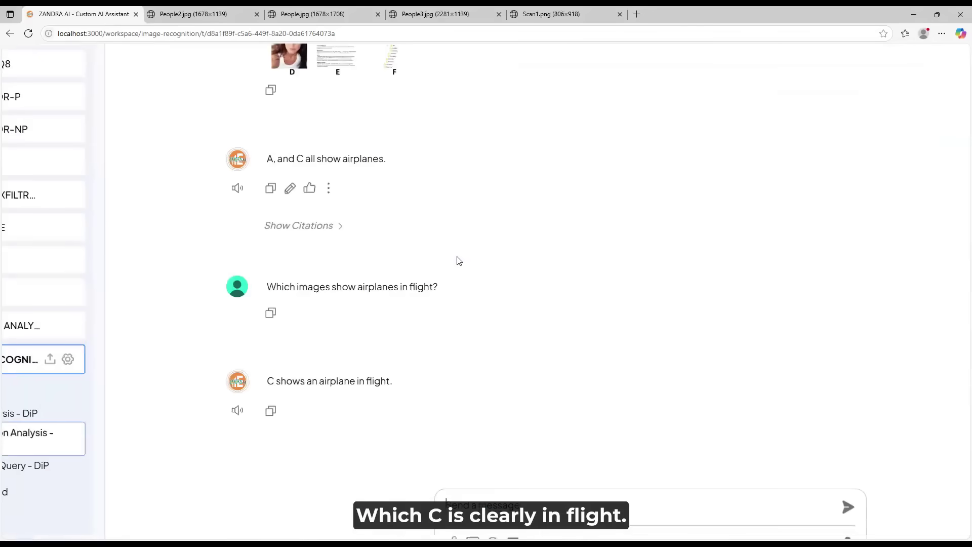
Open the Image ID & Query - DiP thread and review the document-scan question, highlighting the request and the answer's mentions of images E and F
{"action": "left_click", "coordinate": [41, 462]}
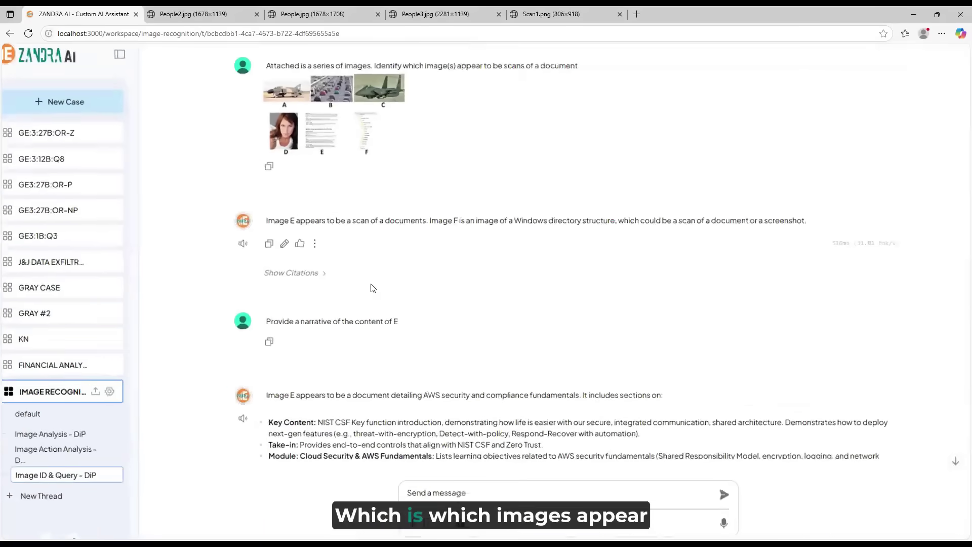
{"action": "key", "text": "ctrl+plus"}
{"action": "key", "text": "ctrl+plus"}
{"action": "left_click_drag", "start_coordinate": [457, 74], "coordinate": [621, 76]}
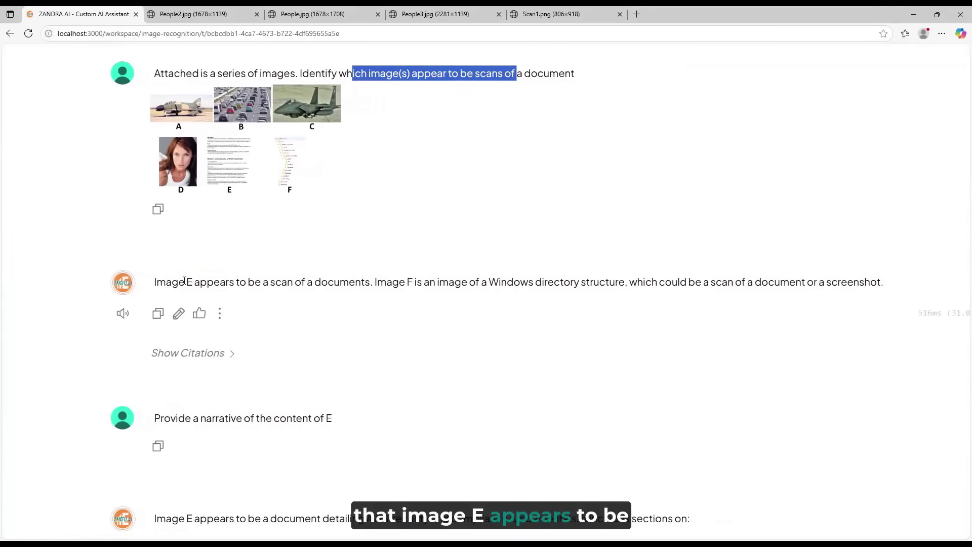
{"action": "left_click_drag", "start_coordinate": [155, 282], "coordinate": [214, 281]}
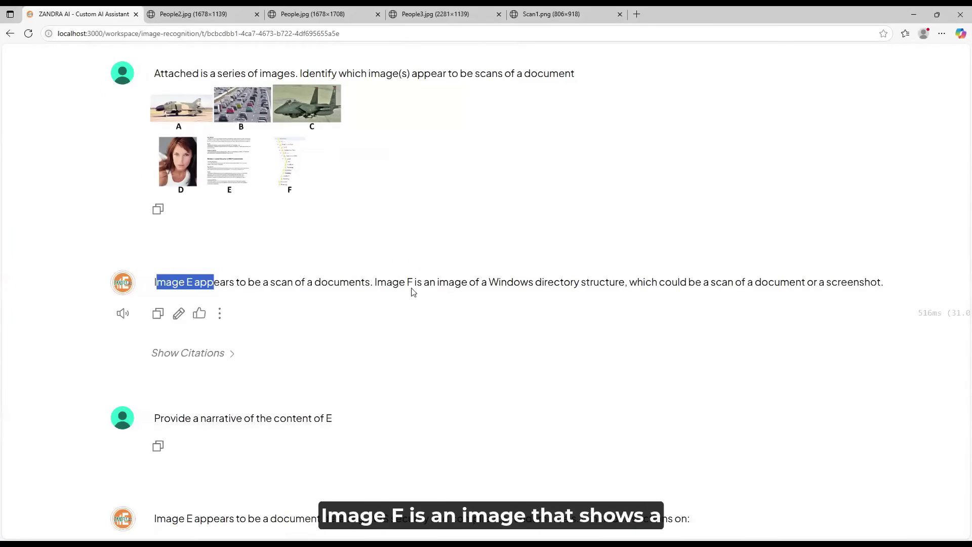
{"action": "left_click_drag", "start_coordinate": [376, 282], "coordinate": [435, 282]}
{"action": "left_click", "coordinate": [513, 279]}
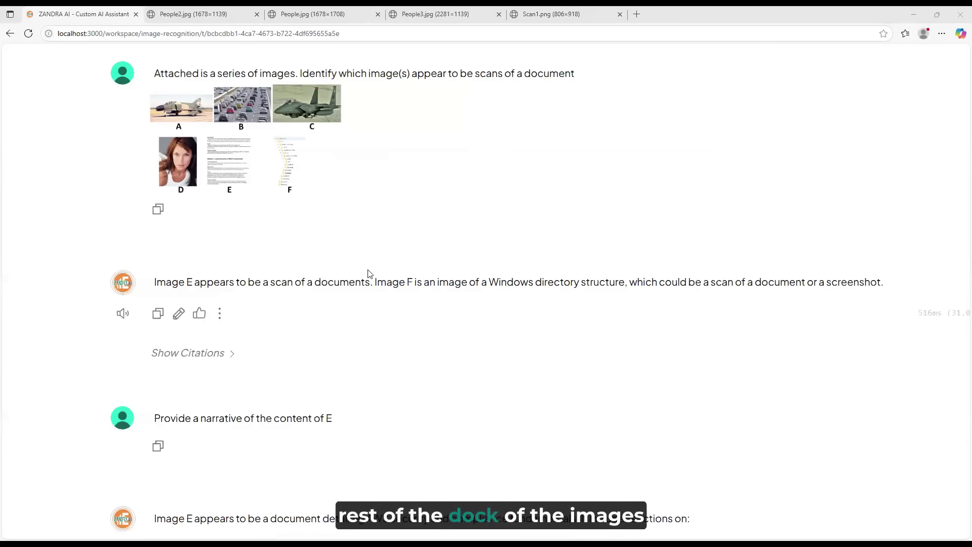
{"action": "scroll", "coordinate": [413, 350], "scroll_direction": "down", "scroll_amount": 1}
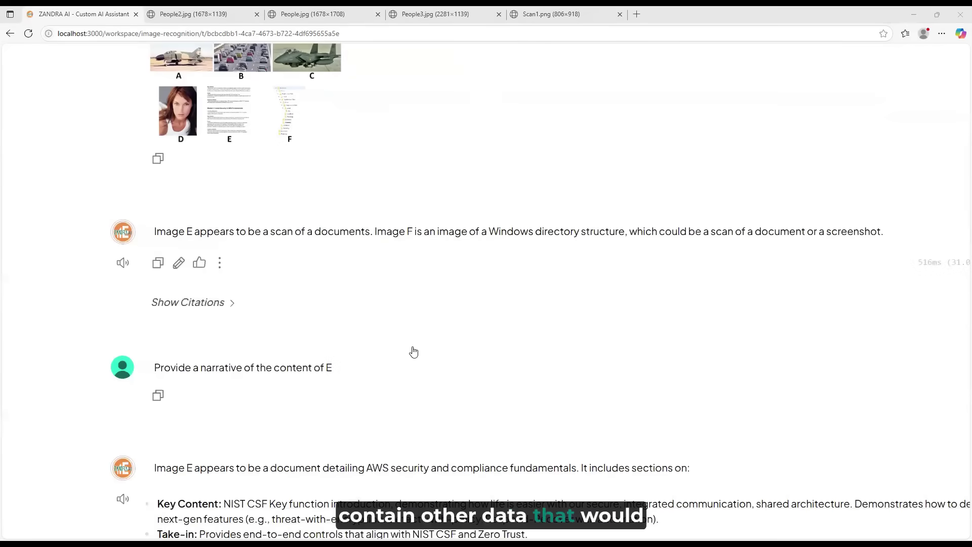
{"action": "scroll", "coordinate": [413, 351], "scroll_direction": "down", "scroll_amount": 1}
{"action": "scroll", "coordinate": [413, 351], "scroll_direction": "up", "scroll_amount": 2}
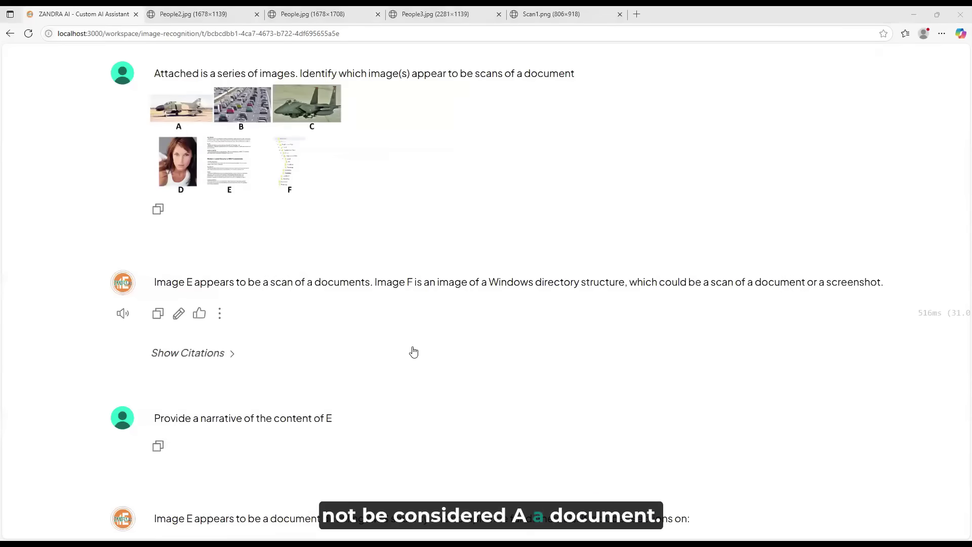
Inspect document image E up close in the chat, in the original Scan1.png and in the People3.jpg collage
{"action": "scroll", "coordinate": [413, 350], "scroll_direction": "up", "scroll_amount": 4}
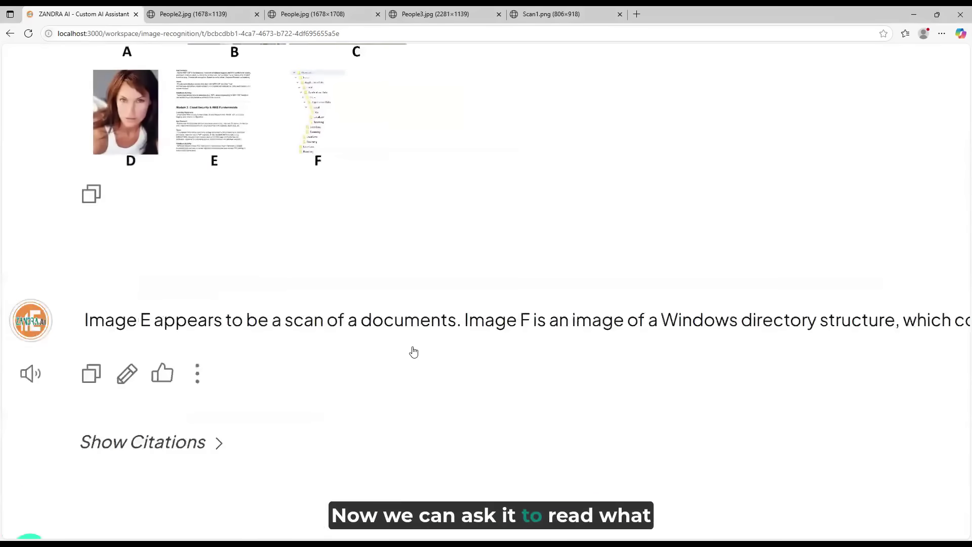
{"action": "scroll", "coordinate": [414, 352], "scroll_direction": "up", "scroll_amount": 1}
{"action": "scroll", "coordinate": [414, 352], "scroll_direction": "up", "scroll_amount": 3}
{"action": "scroll", "coordinate": [414, 352], "scroll_direction": "up", "scroll_amount": 1}
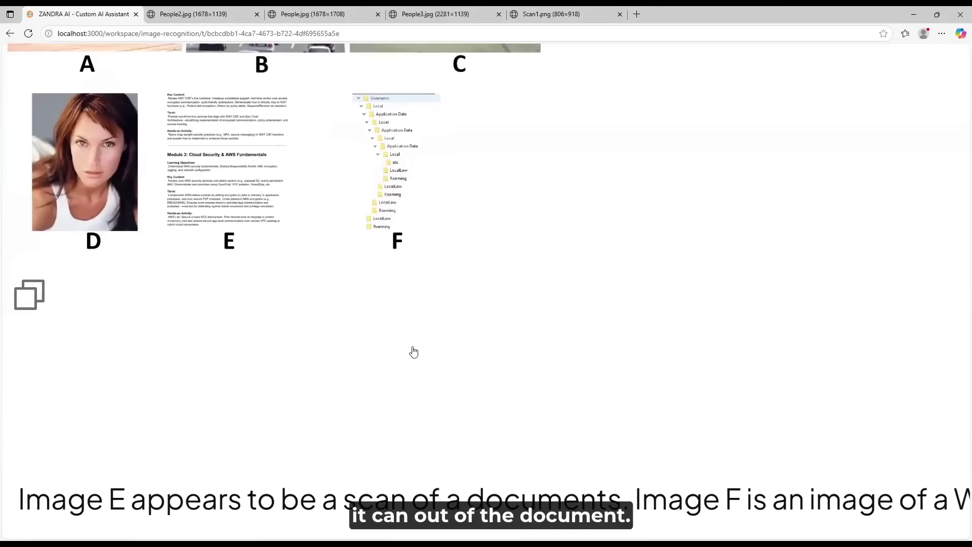
{"action": "left_click", "coordinate": [547, 19]}
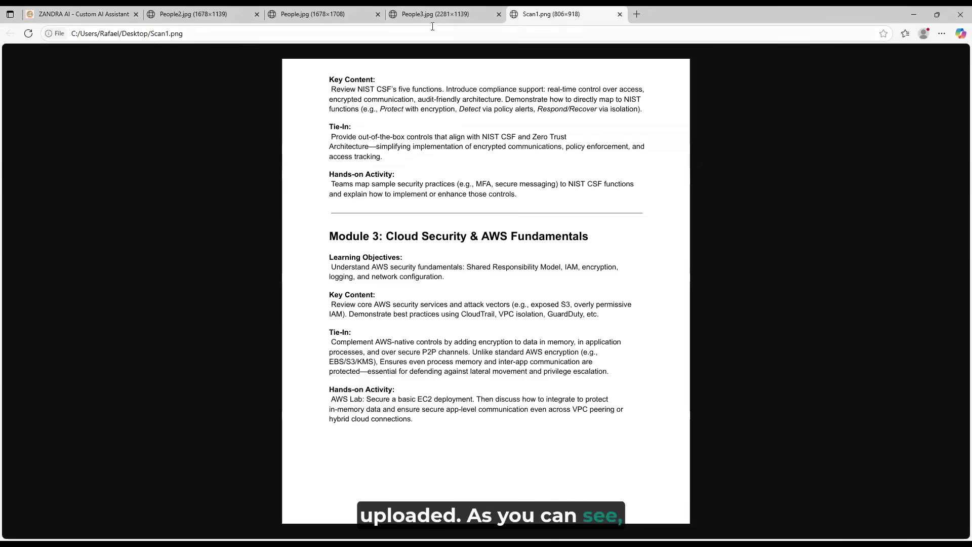
{"action": "left_click", "coordinate": [434, 18]}
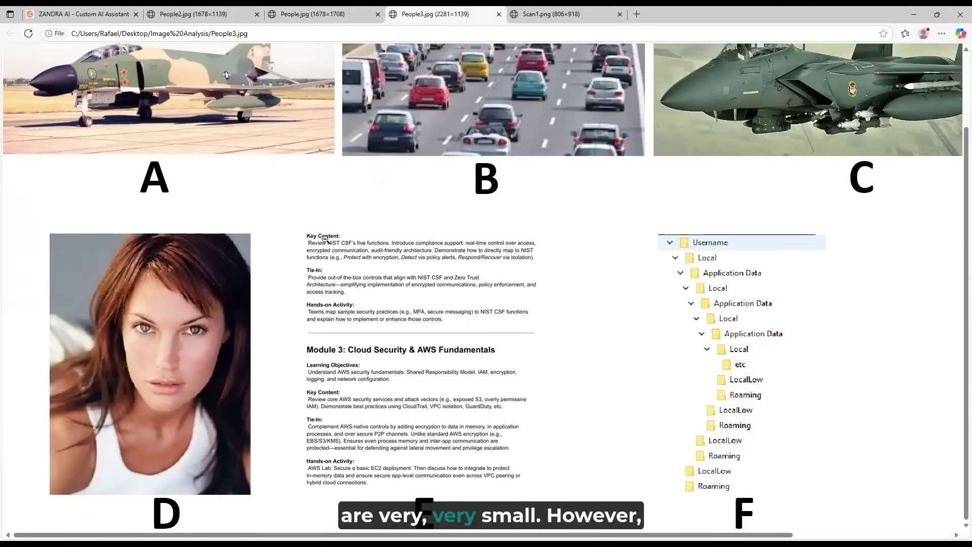
{"action": "left_click", "coordinate": [342, 326]}
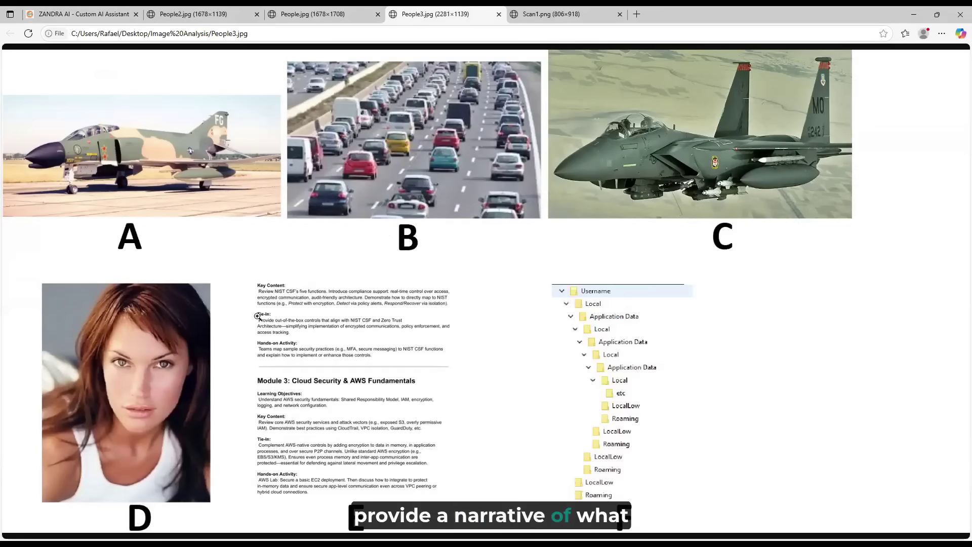
Return to the ZANDRA AI chat and read the response to "Provide a narrative of the content of E"
{"action": "left_click", "coordinate": [84, 14]}
{"action": "scroll", "coordinate": [438, 415], "scroll_direction": "down", "scroll_amount": 5}
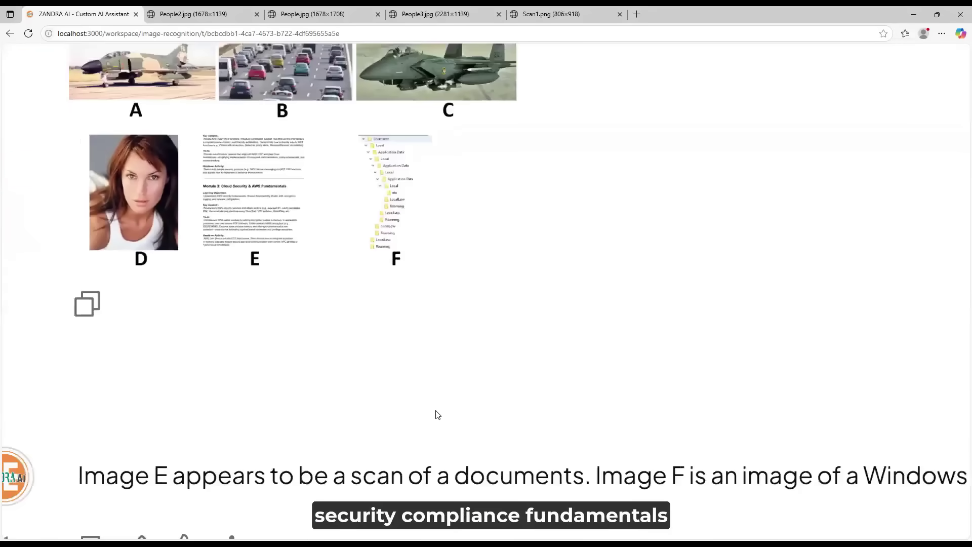
{"action": "scroll", "coordinate": [438, 415], "scroll_direction": "down", "scroll_amount": 3}
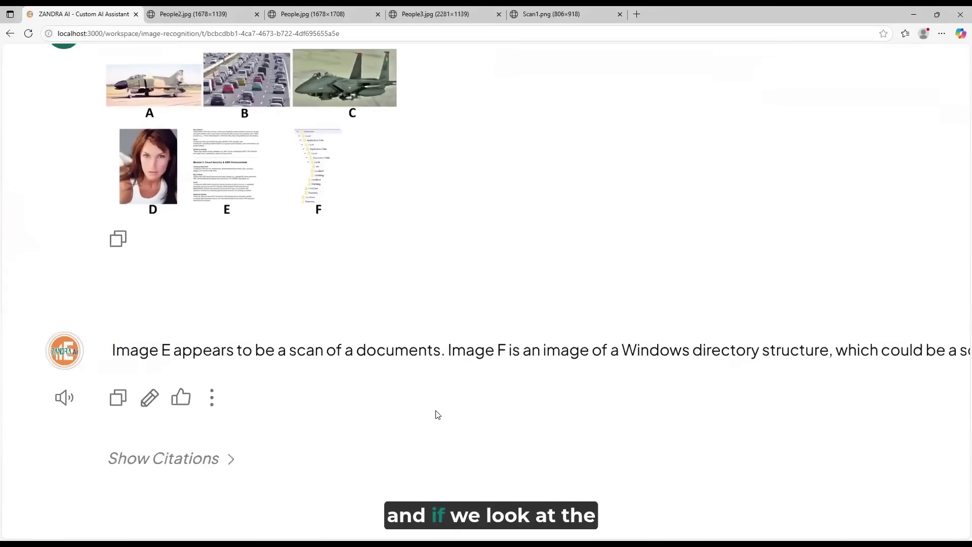
{"action": "scroll", "coordinate": [438, 414], "scroll_direction": "up", "scroll_amount": 3}
{"action": "scroll", "coordinate": [438, 414], "scroll_direction": "down", "scroll_amount": 3}
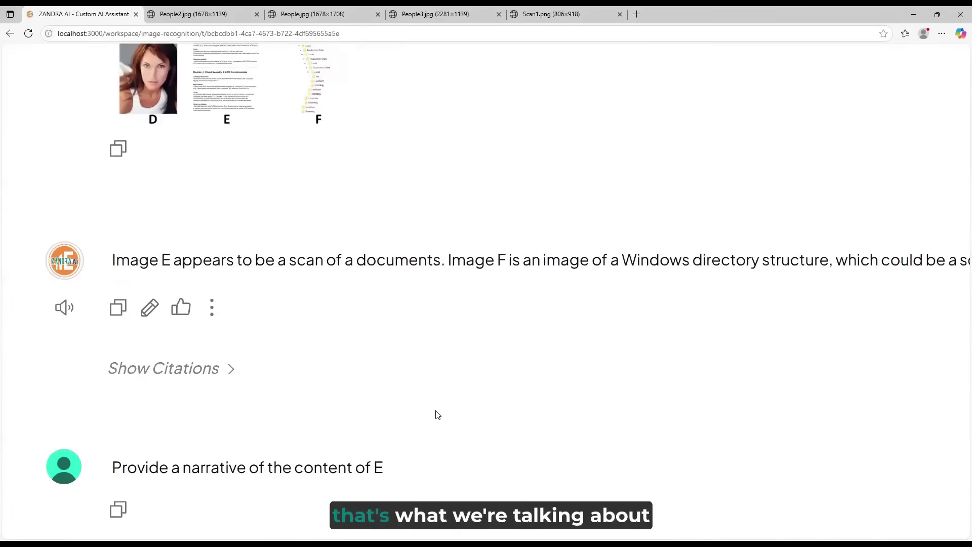
{"action": "scroll", "coordinate": [438, 415], "scroll_direction": "down", "scroll_amount": 2}
{"action": "scroll", "coordinate": [438, 415], "scroll_direction": "down", "scroll_amount": 3}
{"action": "scroll", "coordinate": [438, 415], "scroll_direction": "down", "scroll_amount": 4}
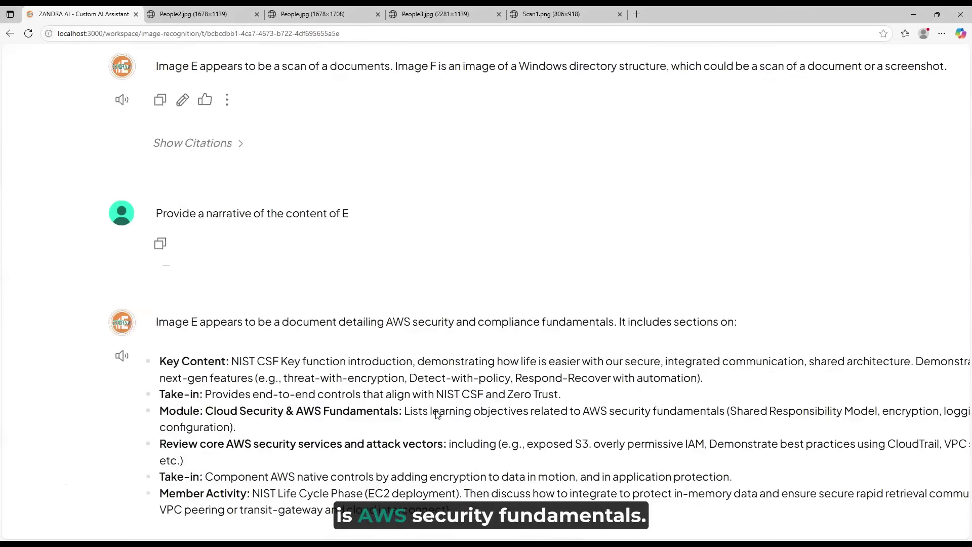
{"action": "scroll", "coordinate": [438, 414], "scroll_direction": "right", "scroll_amount": 1}
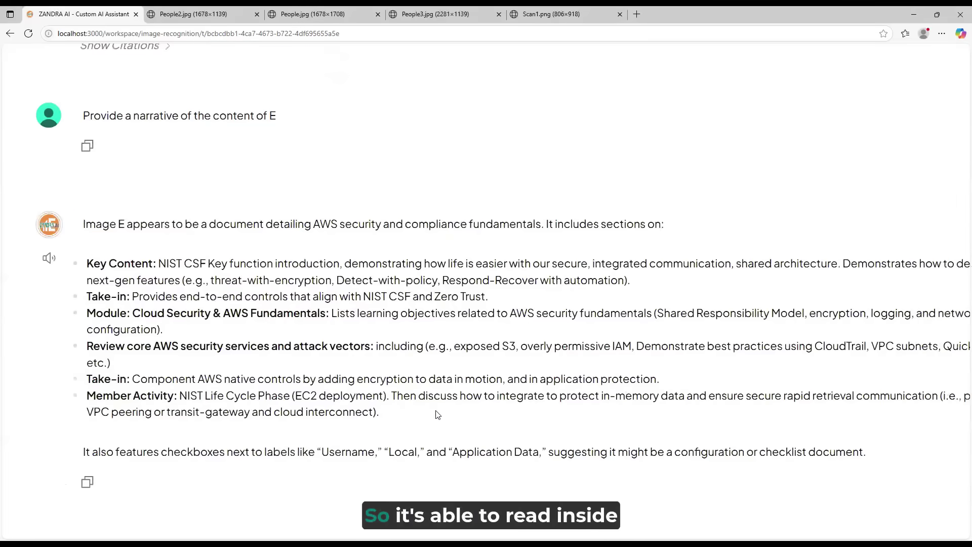
Highlight the AWS security and compliance phrase in the narrative of E, compare it with Scan1.png, and return to the chat
{"action": "left_click_drag", "start_coordinate": [299, 226], "coordinate": [486, 226]}
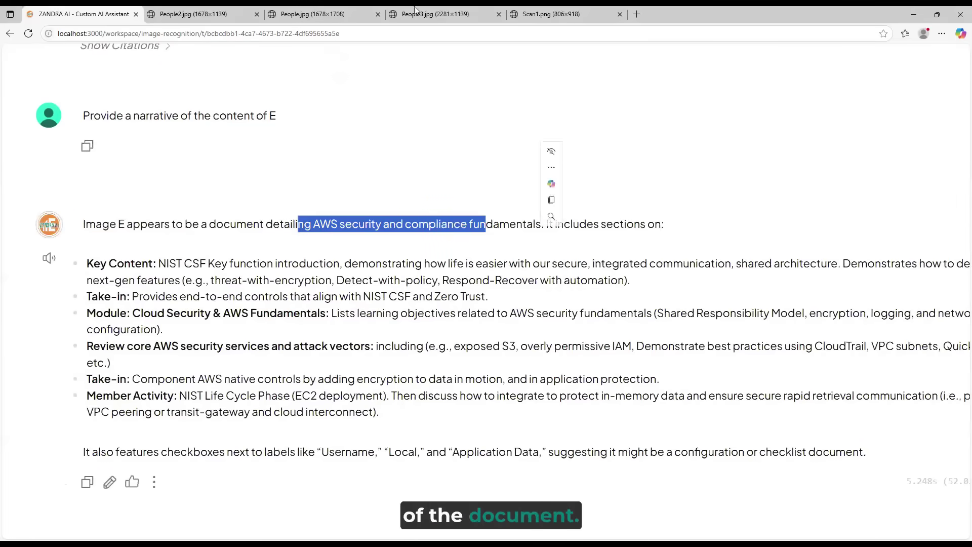
{"action": "key", "text": "ctrl+5"}
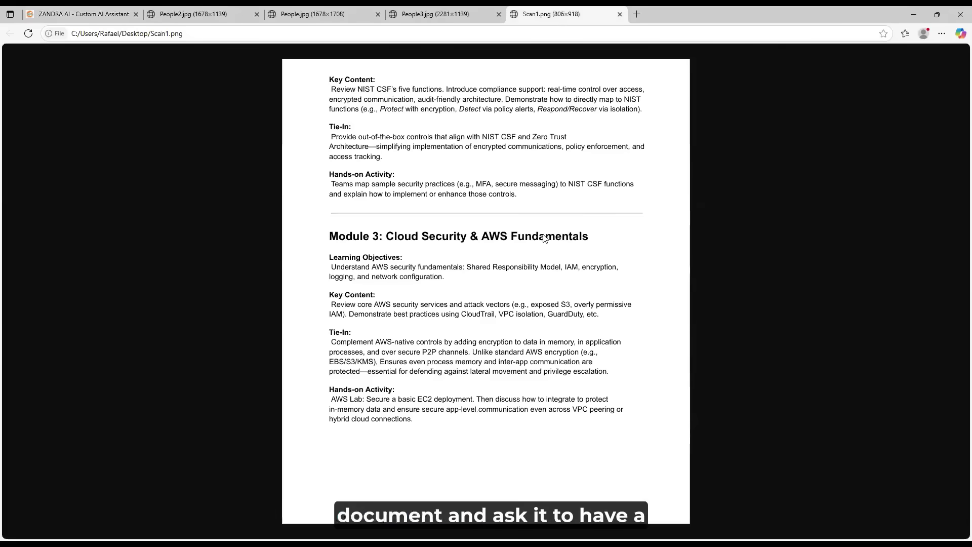
{"action": "left_click", "coordinate": [115, 10]}
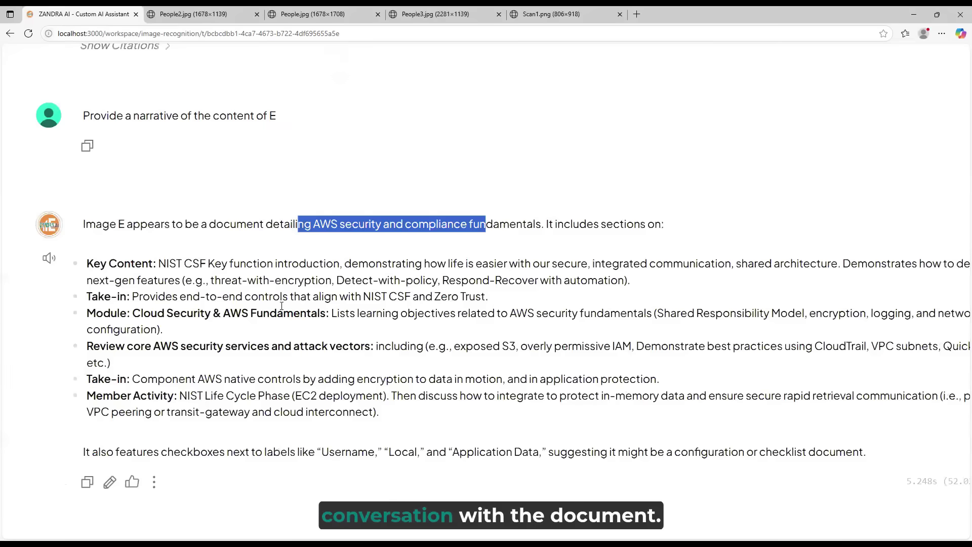
Review the "Provide a narrative of the content of the attached image" request, its attached scan and the breakdown given in the answer
{"action": "scroll", "coordinate": [281, 306], "scroll_direction": "down", "scroll_amount": 3}
{"action": "scroll", "coordinate": [282, 306], "scroll_direction": "down", "scroll_amount": 4}
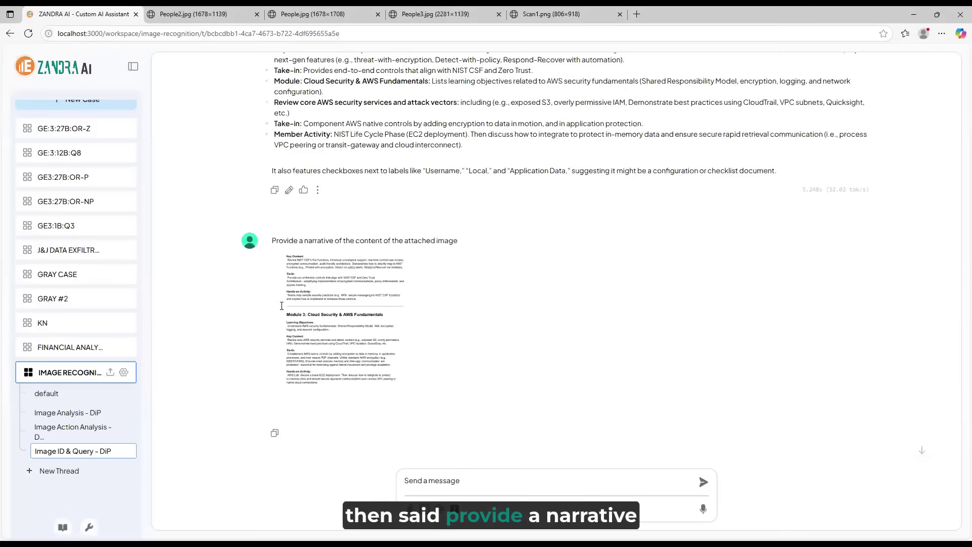
{"action": "scroll", "coordinate": [282, 305], "scroll_direction": "down", "scroll_amount": 3}
{"action": "scroll", "coordinate": [281, 306], "scroll_direction": "down", "scroll_amount": 5}
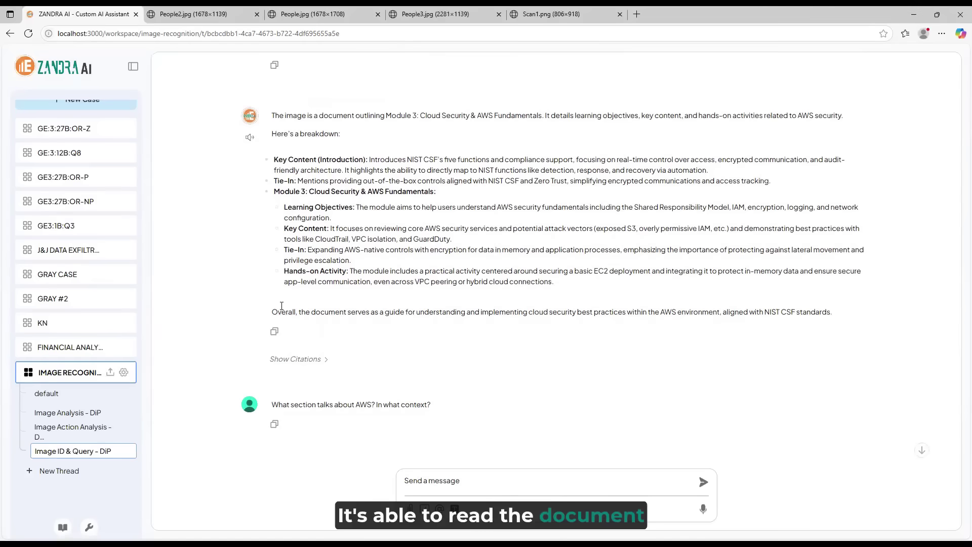
{"action": "scroll", "coordinate": [282, 306], "scroll_direction": "up", "scroll_amount": 5}
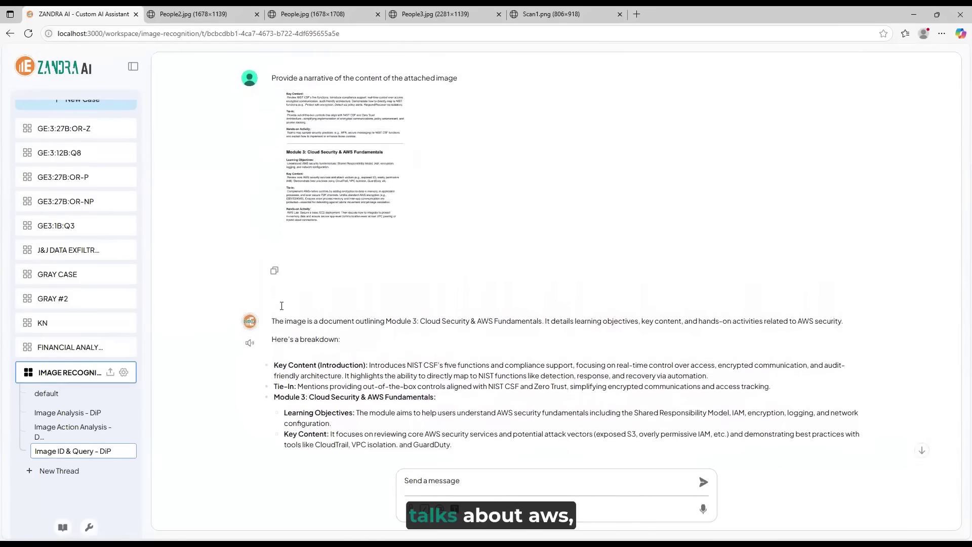
Read the answer to "What section talks about AWS? In what context?" and check it against the Module 3 section of the attached scan
{"action": "scroll", "coordinate": [281, 305], "scroll_direction": "down", "scroll_amount": 5}
{"action": "scroll", "coordinate": [282, 306], "scroll_direction": "down", "scroll_amount": 5}
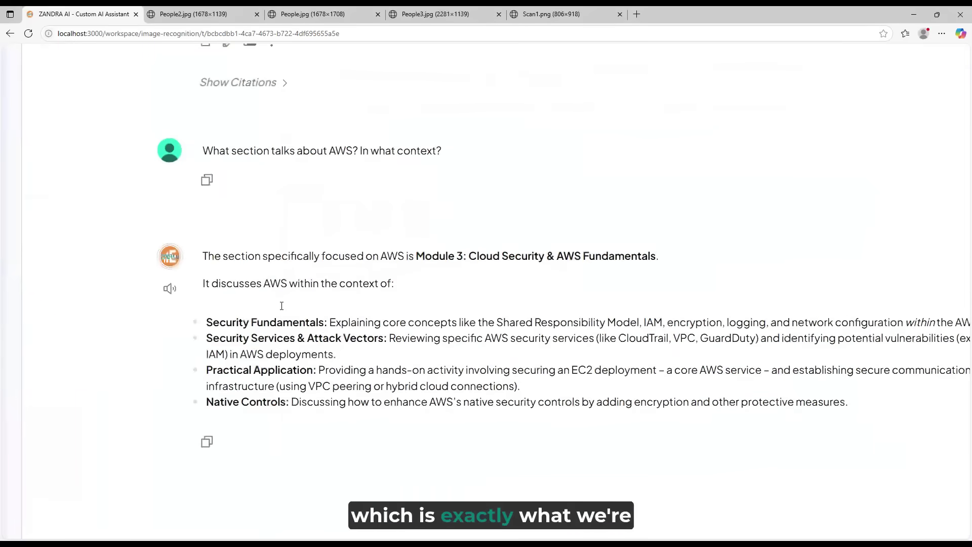
{"action": "scroll", "coordinate": [281, 306], "scroll_direction": "up", "scroll_amount": 5}
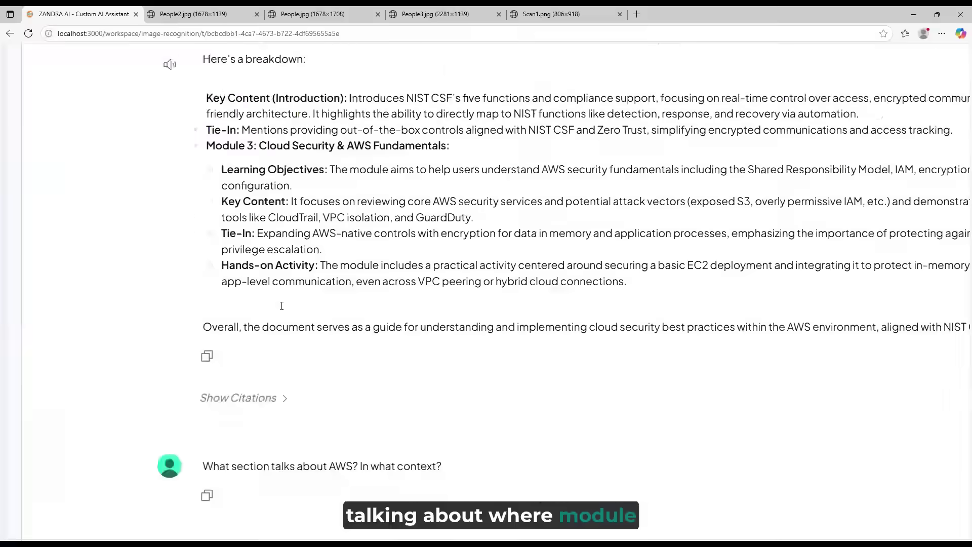
{"action": "scroll", "coordinate": [282, 306], "scroll_direction": "up", "scroll_amount": 1}
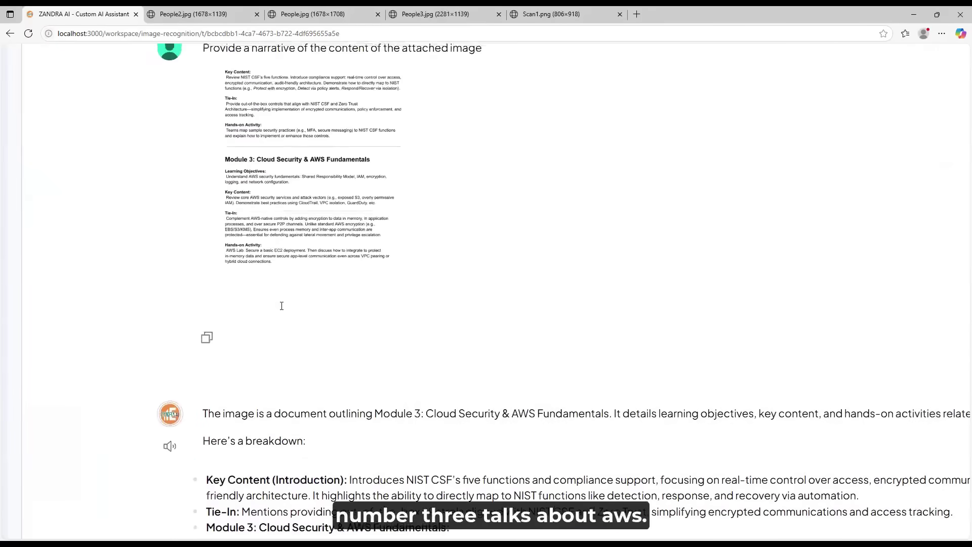
{"action": "scroll", "coordinate": [281, 306], "scroll_direction": "up", "scroll_amount": 4}
{"action": "scroll", "coordinate": [282, 306], "scroll_direction": "up", "scroll_amount": 1, "text": "ctrl"}
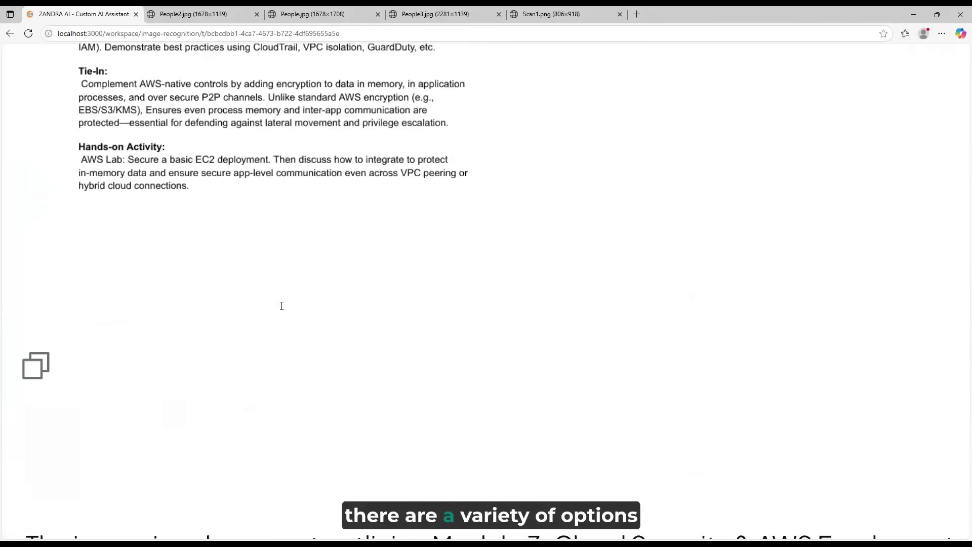
{"action": "scroll", "coordinate": [282, 306], "scroll_direction": "up", "scroll_amount": 3}
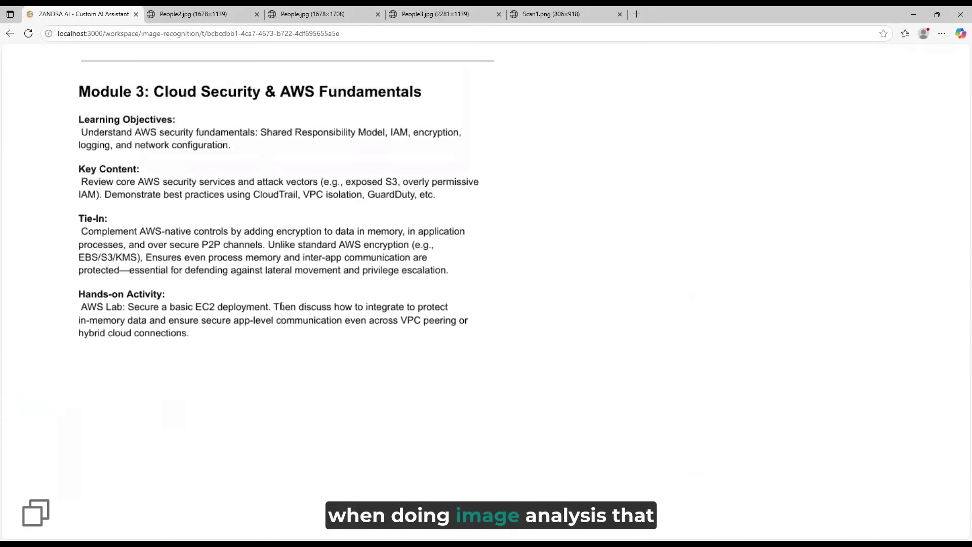
{"action": "scroll", "coordinate": [282, 306], "scroll_direction": "down", "scroll_amount": 3, "text": "ctrl"}
{"action": "scroll", "coordinate": [282, 306], "scroll_direction": "down", "scroll_amount": 3, "text": "ctrl"}
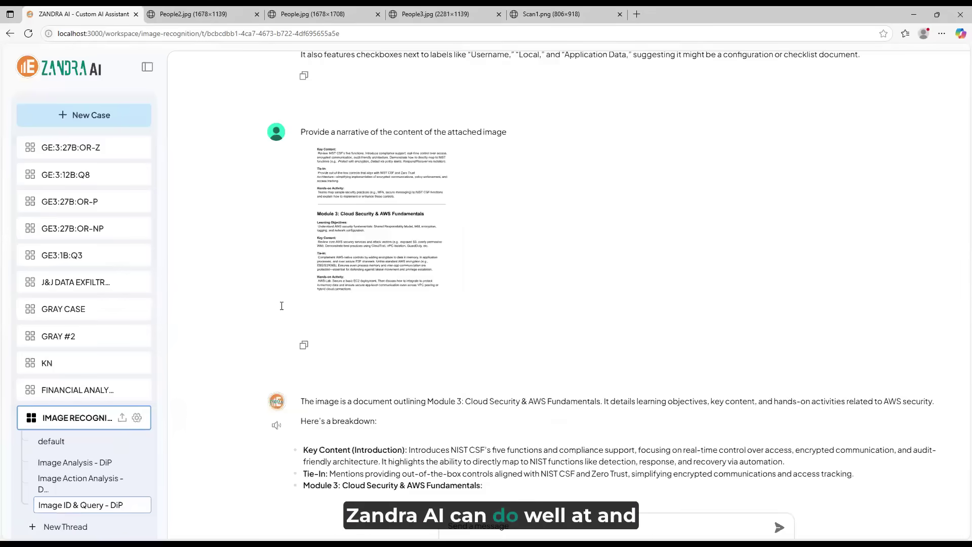